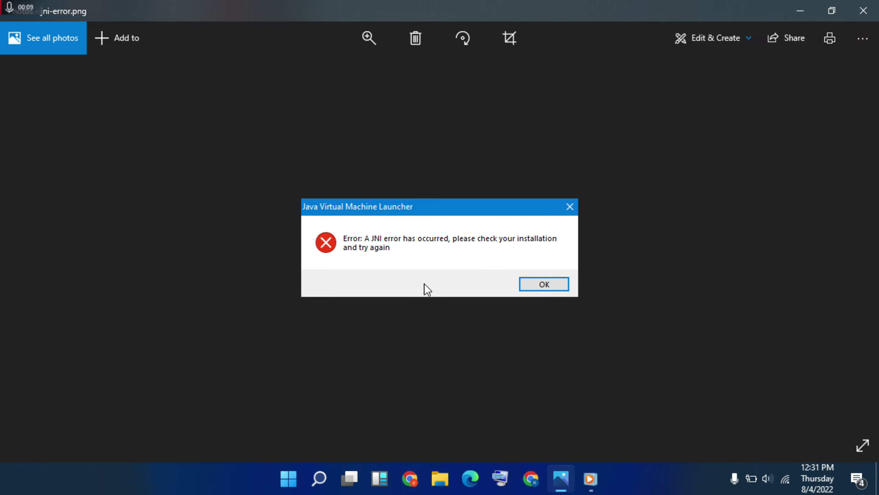
Minimize the Photos window showing the JNI error screenshot to reveal the desktop.
{"action": "left_click", "coordinate": [798, 8]}
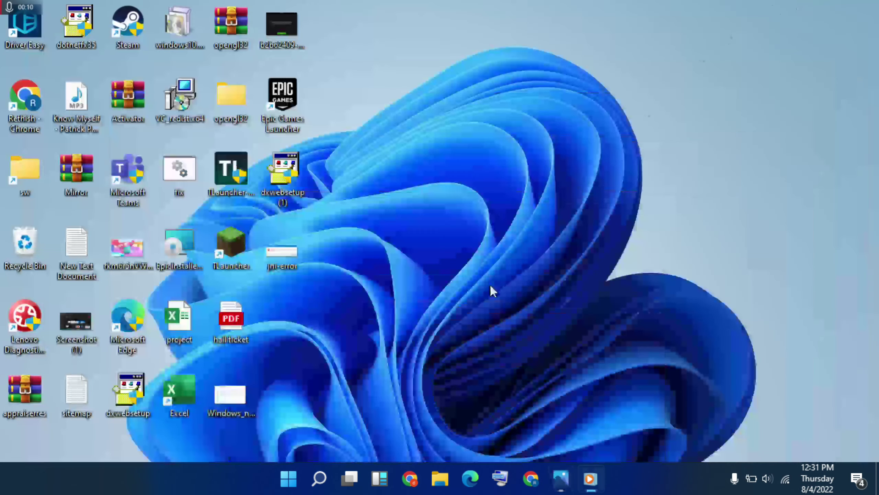
Search Windows for settings and launch the Settings app from the results.
{"action": "left_click", "coordinate": [316, 484]}
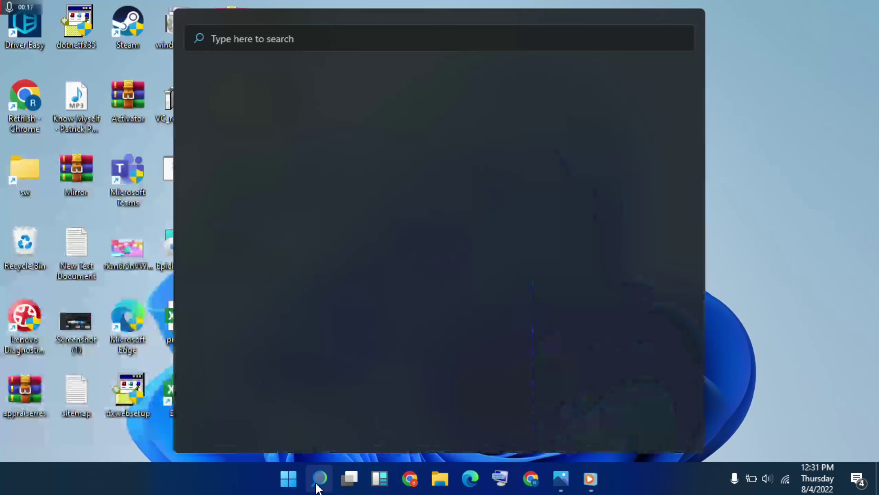
{"action": "type", "text": "se"}
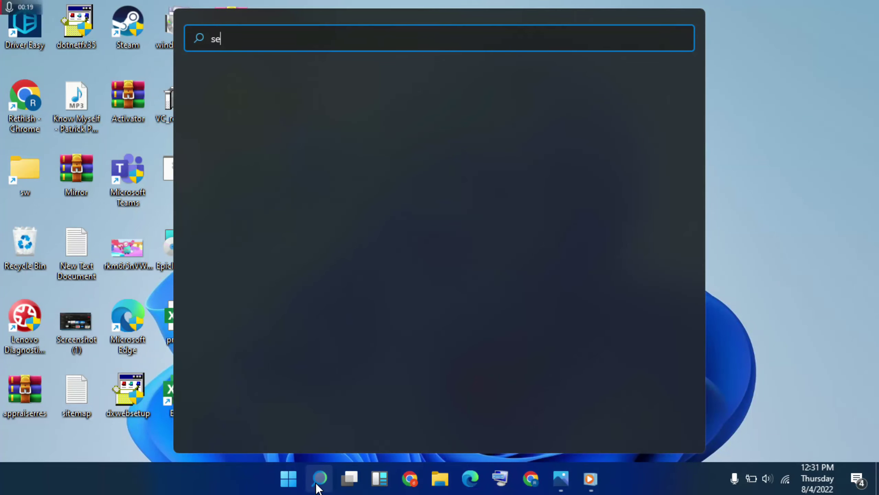
{"action": "type", "text": "tttings"}
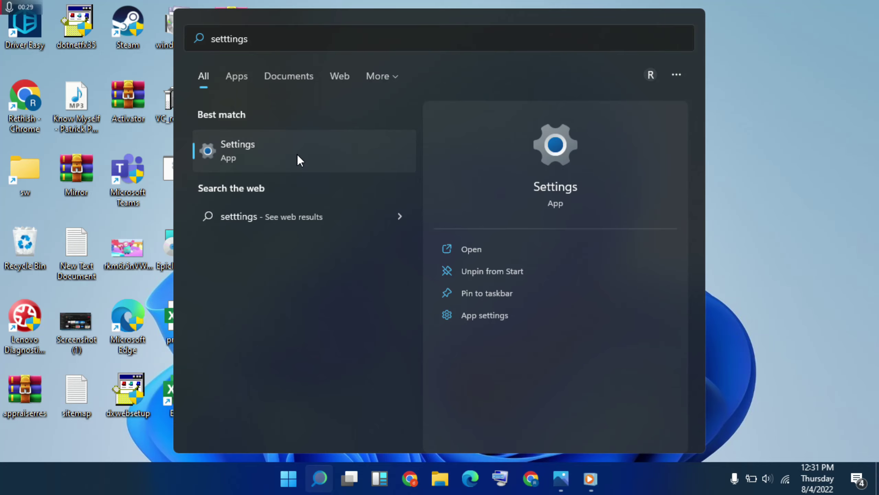
{"action": "left_click", "coordinate": [298, 155]}
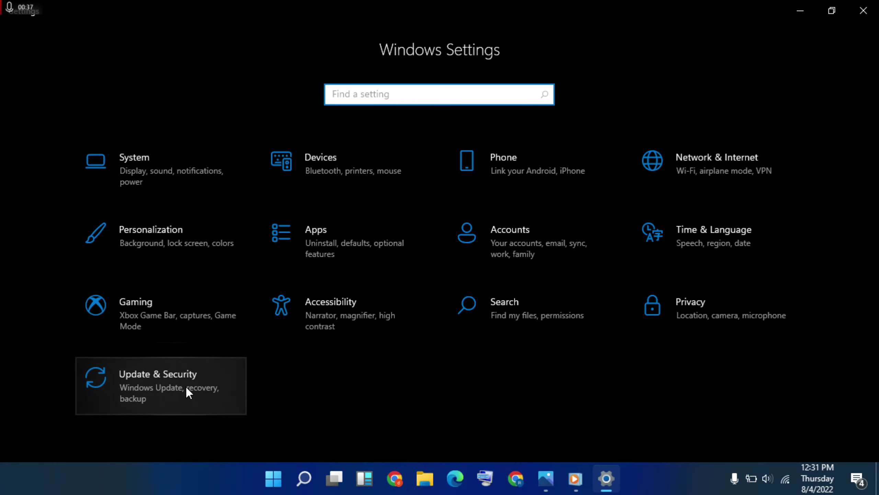
Go to Update & Security and open its Troubleshoot page.
{"action": "left_click", "coordinate": [198, 389]}
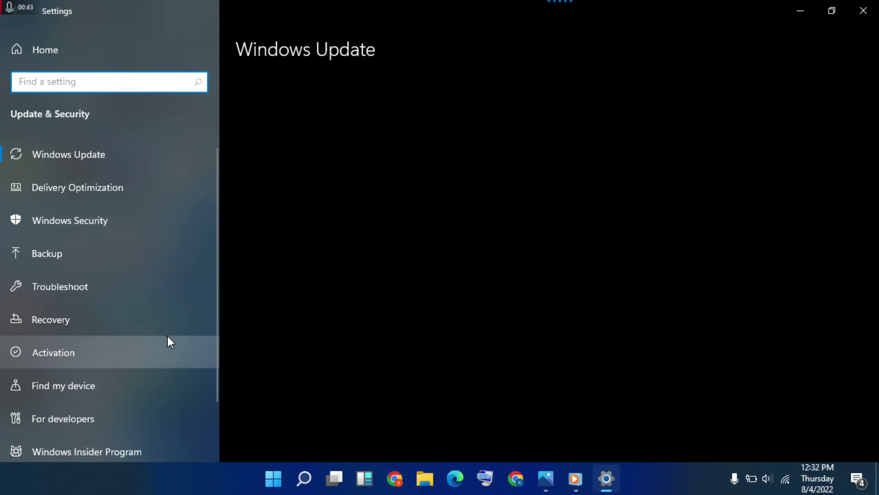
{"action": "left_click", "coordinate": [128, 289]}
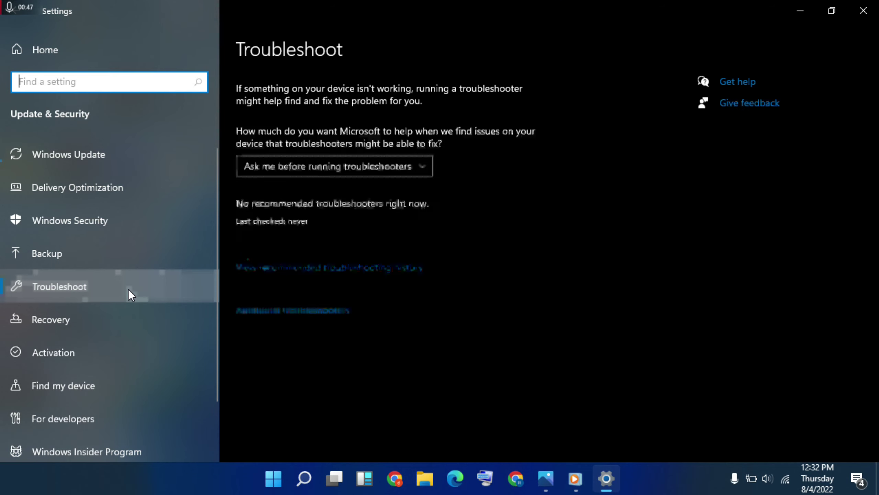
Run the Program Compatibility Troubleshooter from the Additional troubleshooters list.
{"action": "left_click", "coordinate": [308, 311]}
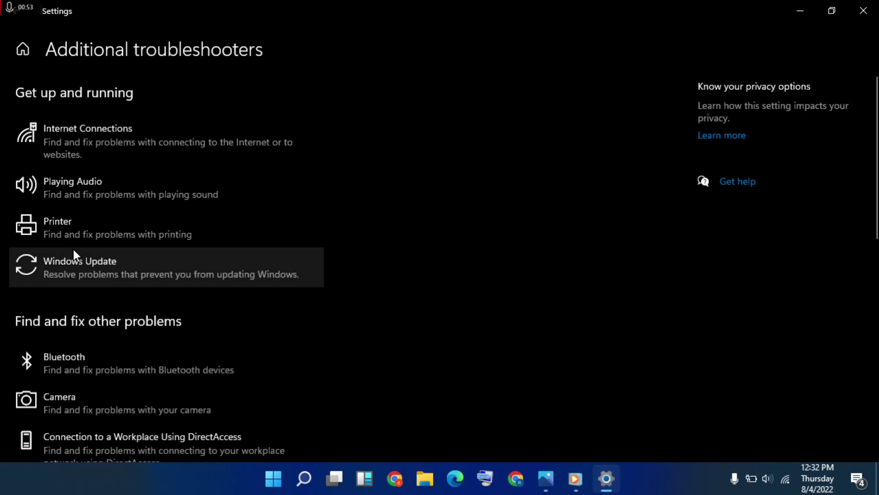
{"action": "scroll", "coordinate": [74, 251], "scroll_direction": "down", "scroll_amount": 10}
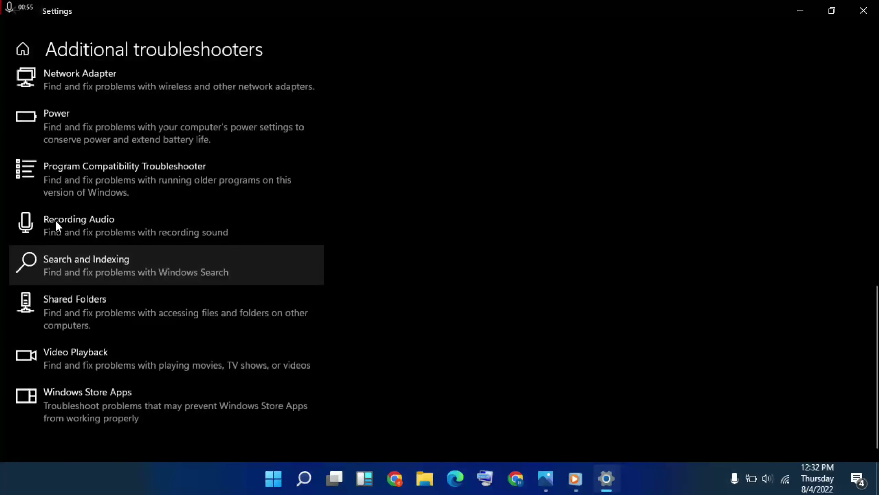
{"action": "left_click", "coordinate": [151, 172]}
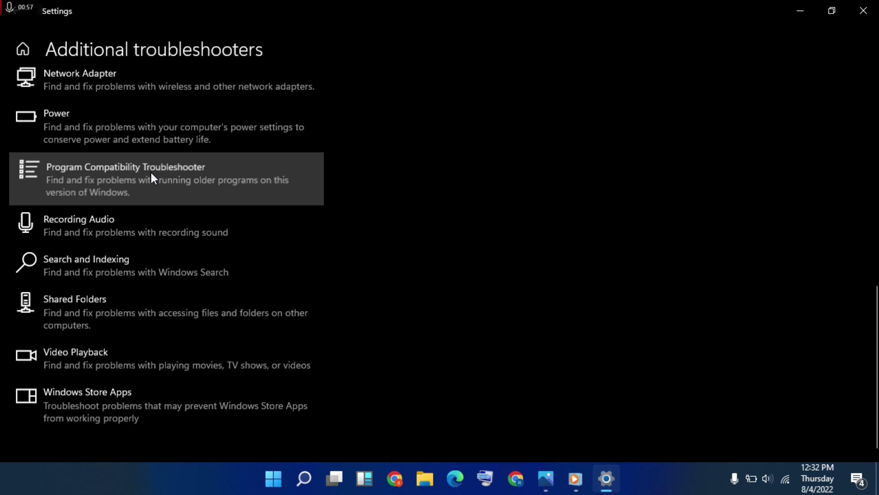
{"action": "left_click", "coordinate": [253, 227]}
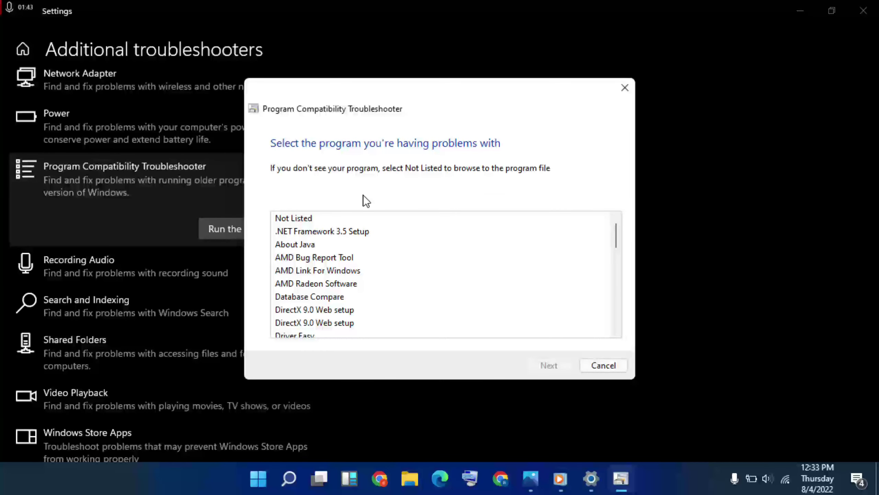
Select About Java from the program list and continue to the troubleshooting options.
{"action": "mouse_move", "coordinate": [615, 234]}
{"action": "left_mouse_down"}
{"action": "mouse_move", "coordinate": [618, 310]}
{"action": "mouse_move", "coordinate": [614, 234]}
{"action": "left_mouse_up"}
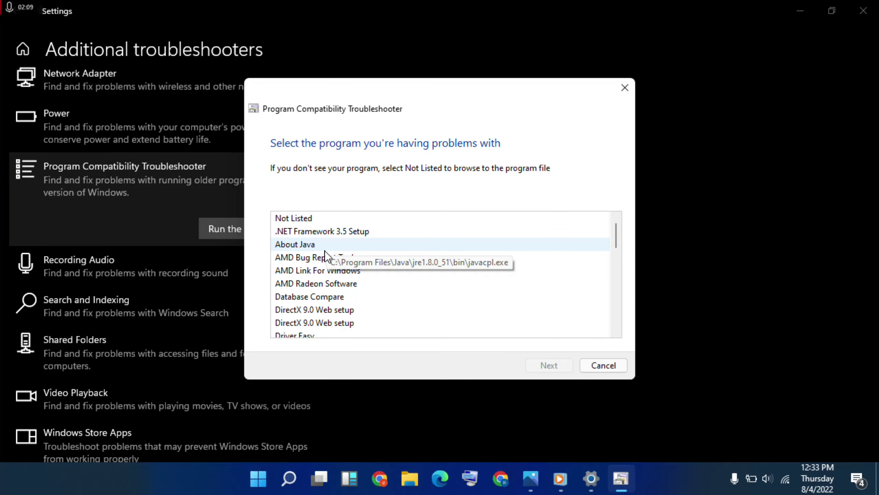
{"action": "left_click", "coordinate": [313, 244]}
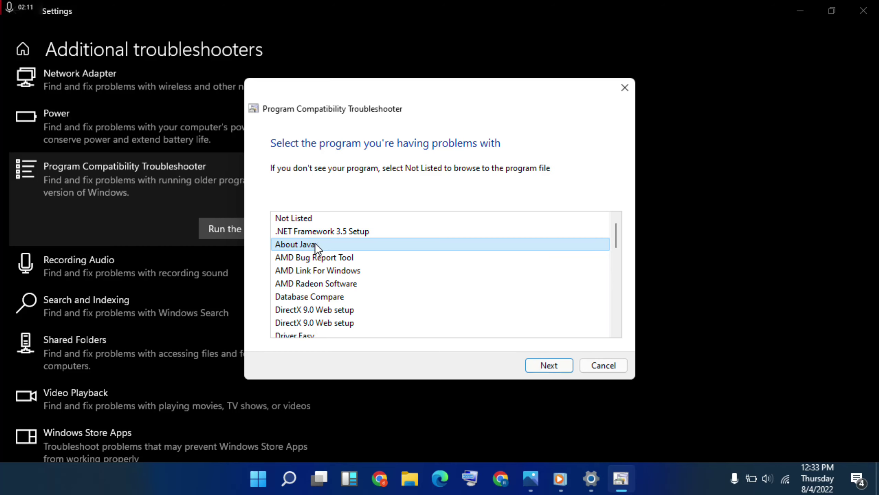
{"action": "left_click", "coordinate": [548, 366]}
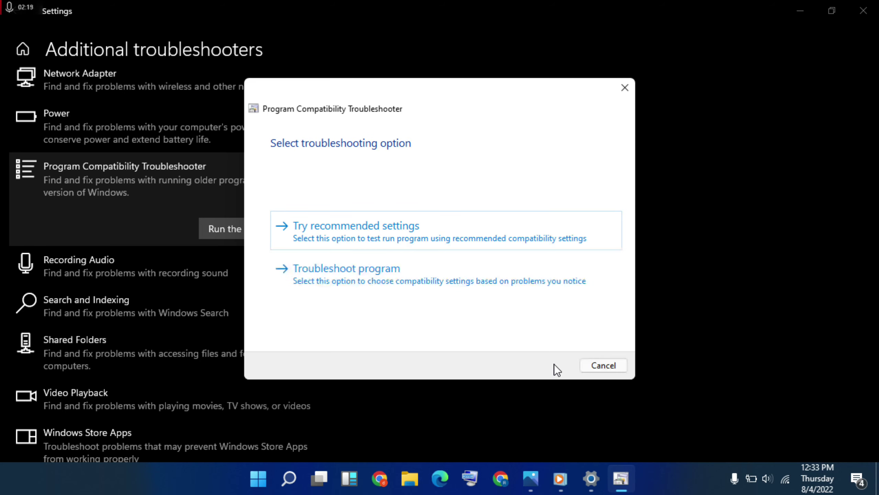
Report About Java worked on earlier Windows, apply Windows 8 compatibility mode, and test-launch it.
{"action": "left_click", "coordinate": [406, 283]}
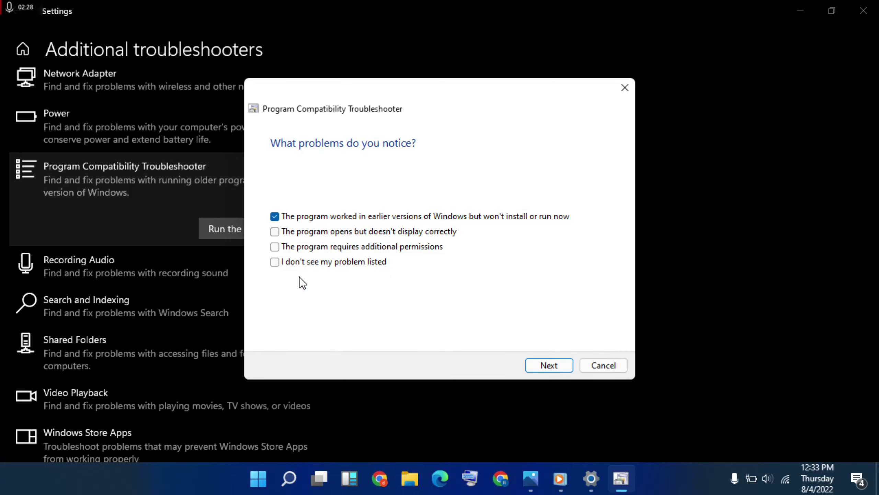
{"action": "left_click", "coordinate": [275, 262]}
{"action": "left_click", "coordinate": [549, 366]}
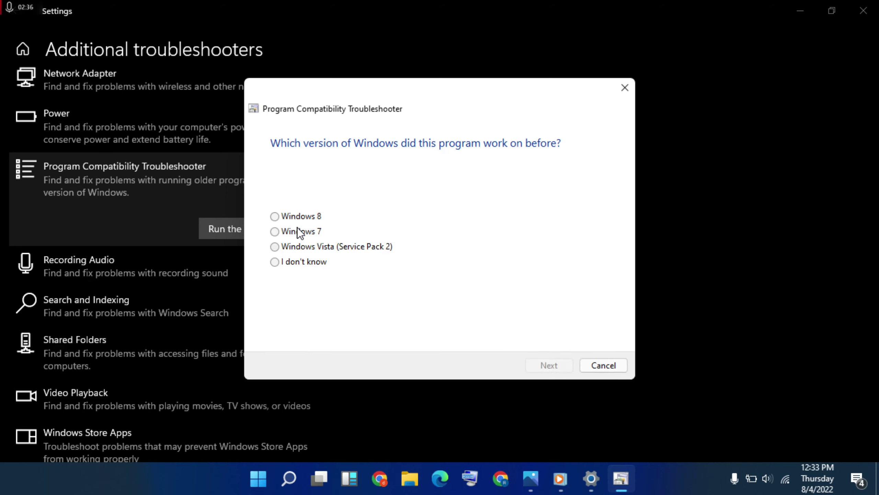
{"action": "left_click", "coordinate": [274, 215]}
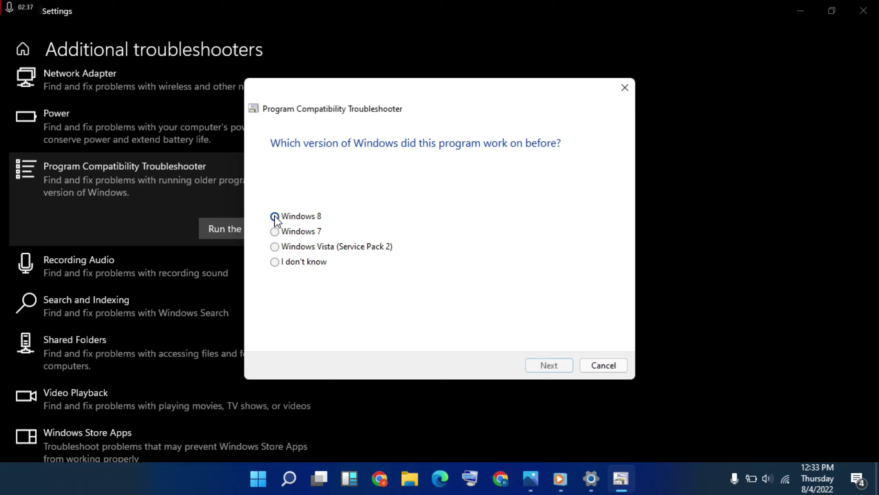
{"action": "left_click", "coordinate": [553, 370]}
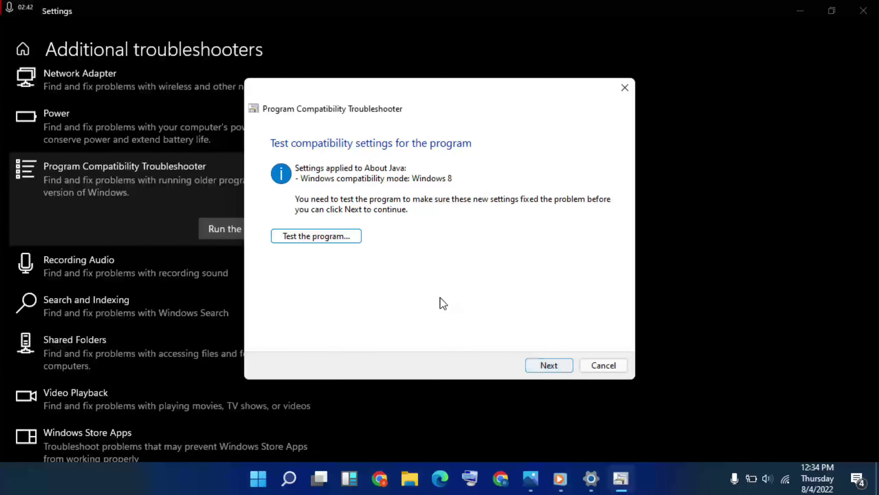
{"action": "left_click", "coordinate": [338, 237]}
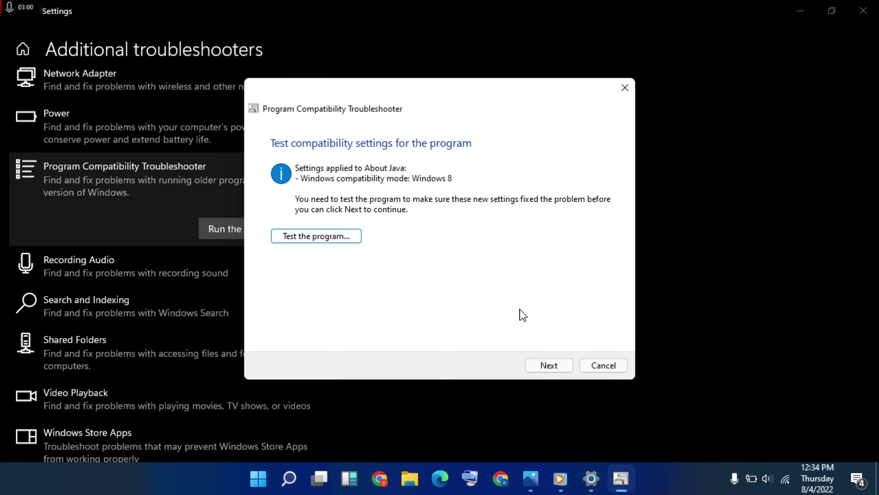
Confirm the test launch so About Java opens the Java Control Panel on General.
{"action": "key", "text": "Return"}
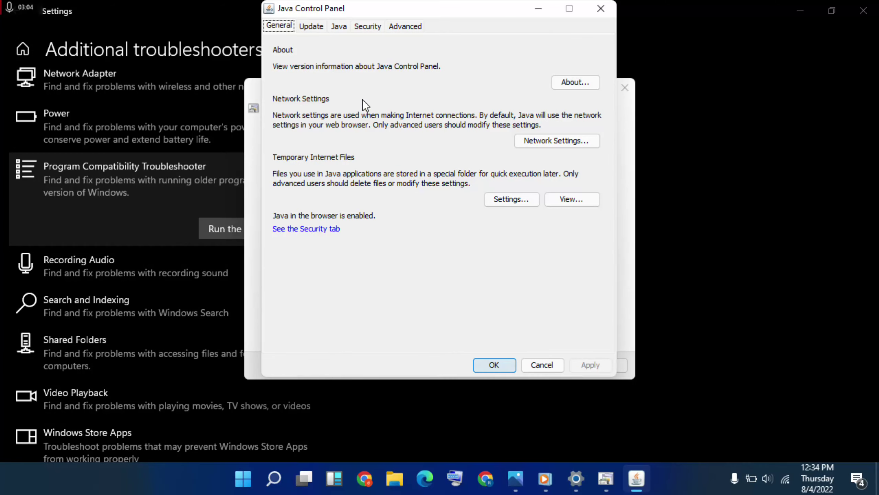
Check the Java Control Panel's Update tab, then close the panel.
{"action": "left_click", "coordinate": [311, 26]}
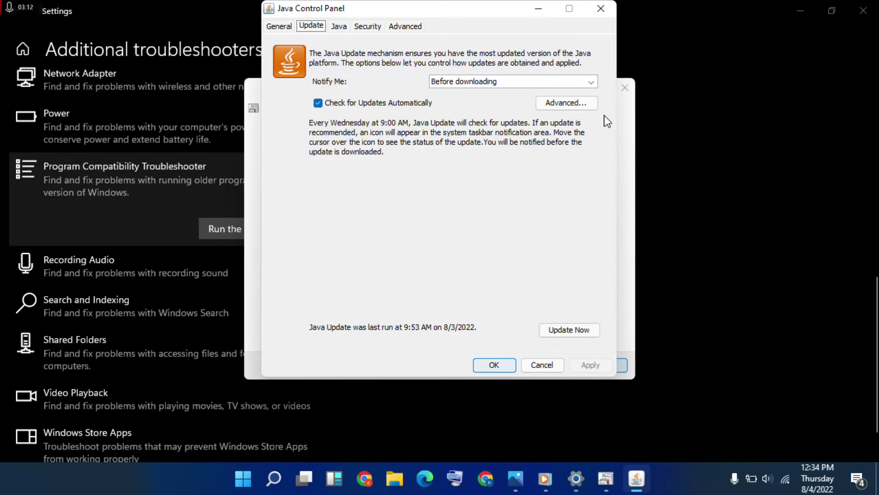
{"action": "left_click", "coordinate": [603, 15]}
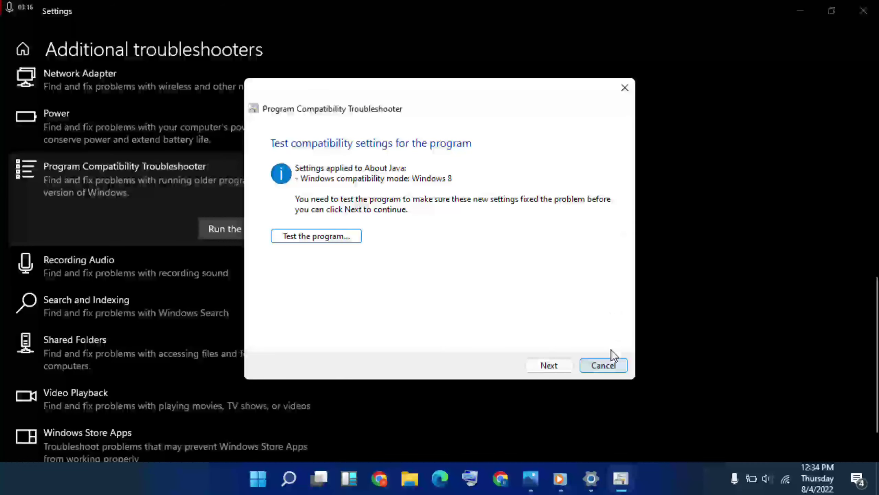
Save the Windows 8 settings for About Java, then close the troubleshooter and Settings.
{"action": "left_click", "coordinate": [555, 359]}
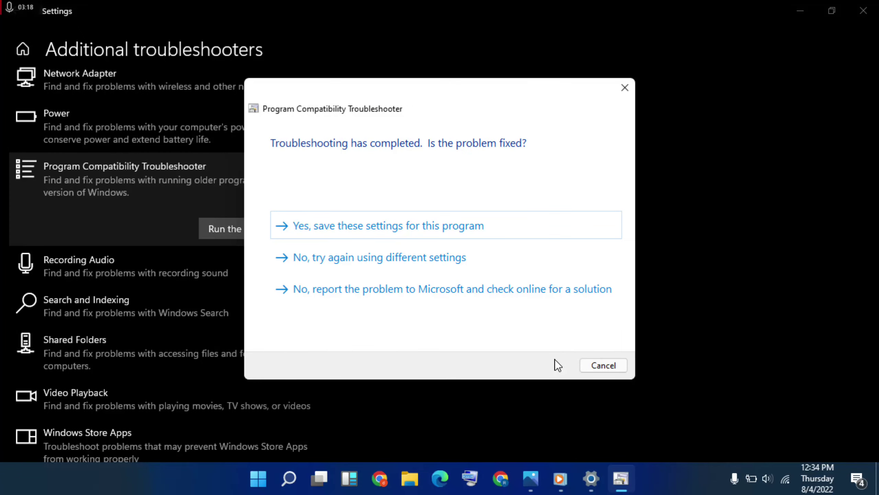
{"action": "left_click", "coordinate": [403, 228]}
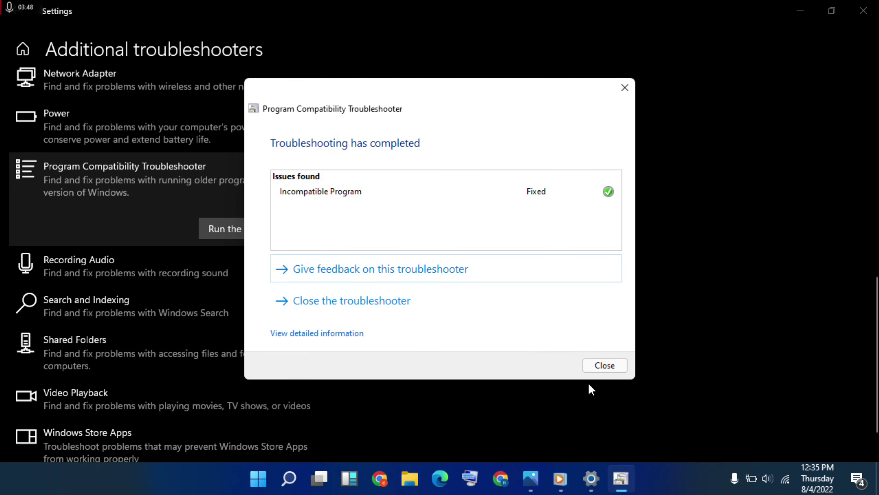
{"action": "left_click", "coordinate": [604, 366]}
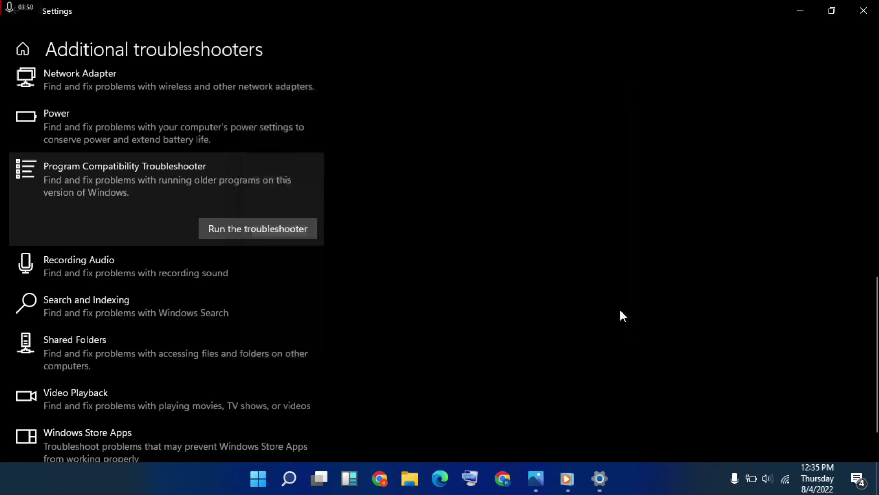
{"action": "left_click", "coordinate": [869, 11]}
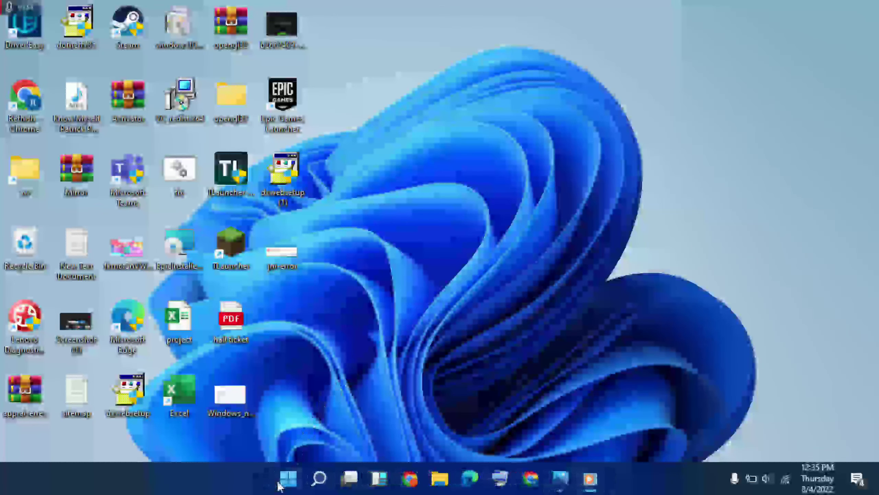
Restart the computer using the Start menu's power options.
{"action": "key", "text": "super"}
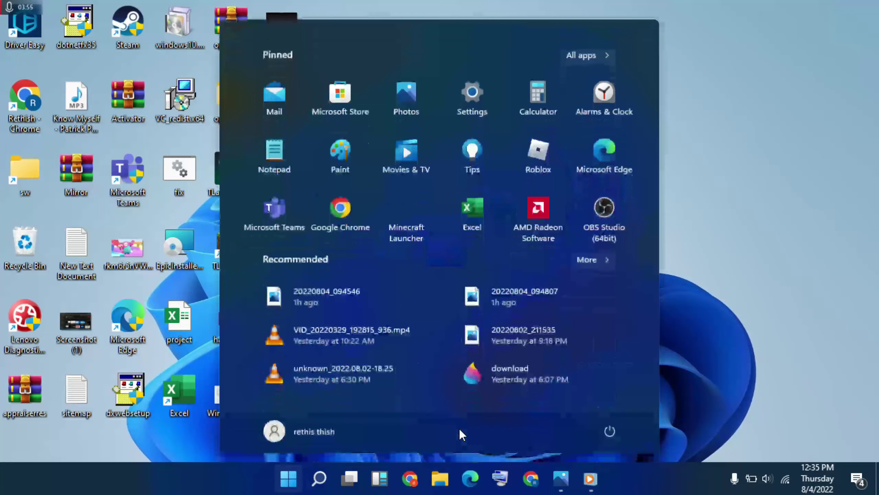
{"action": "left_click", "coordinate": [606, 436]}
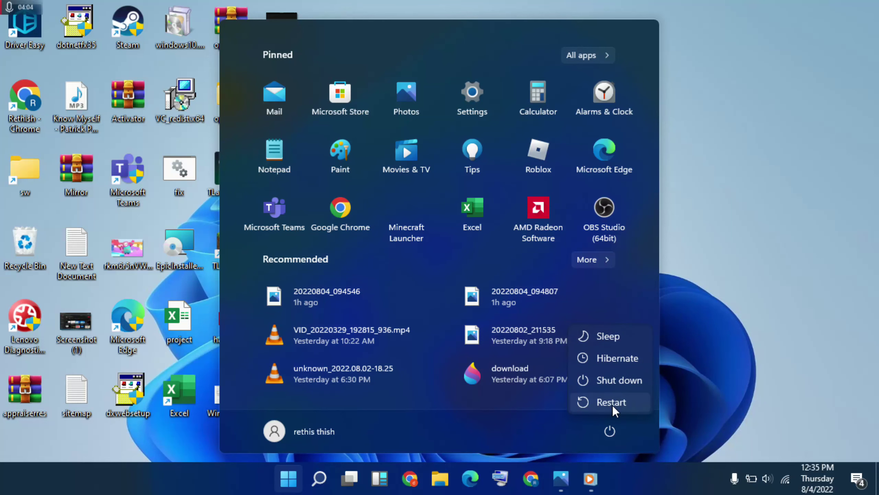
{"action": "left_click", "coordinate": [738, 315]}
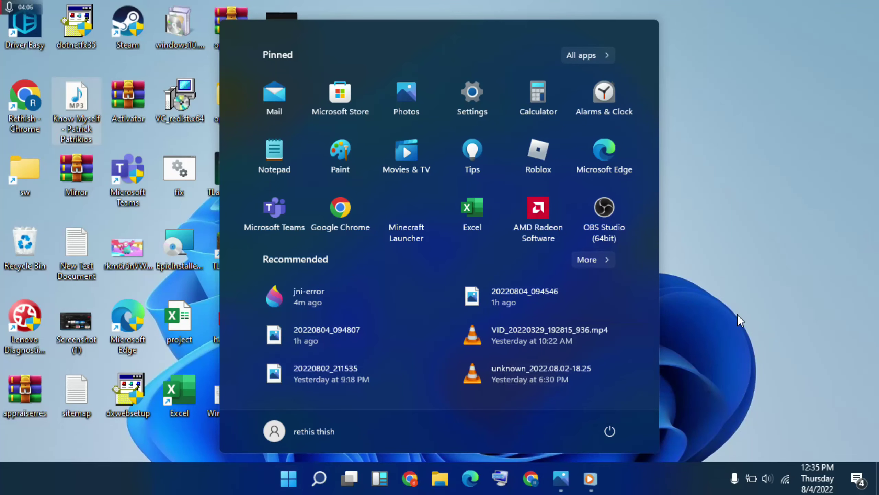